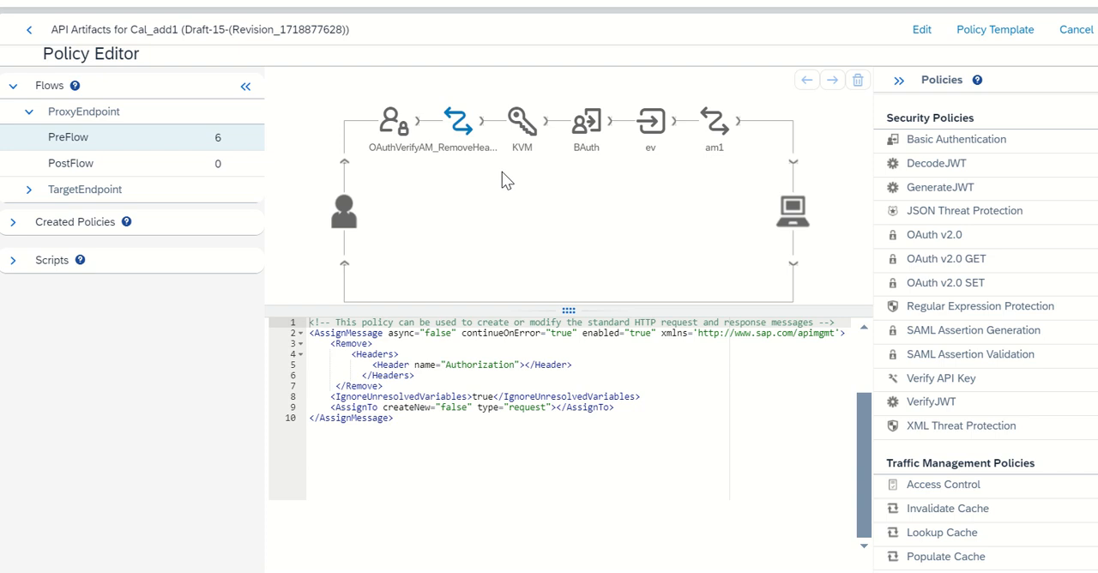
# Review the code of the KVM, BAuth and ev policies in the ProxyEndpoint PreFlow.
pyautogui.click(519, 126)
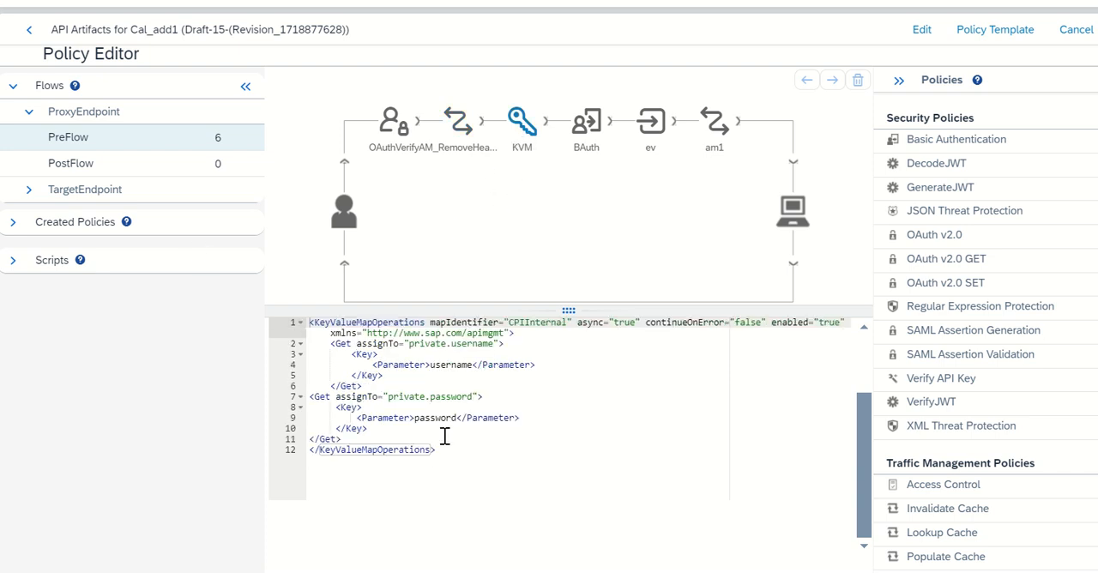
pyautogui.click(586, 125)
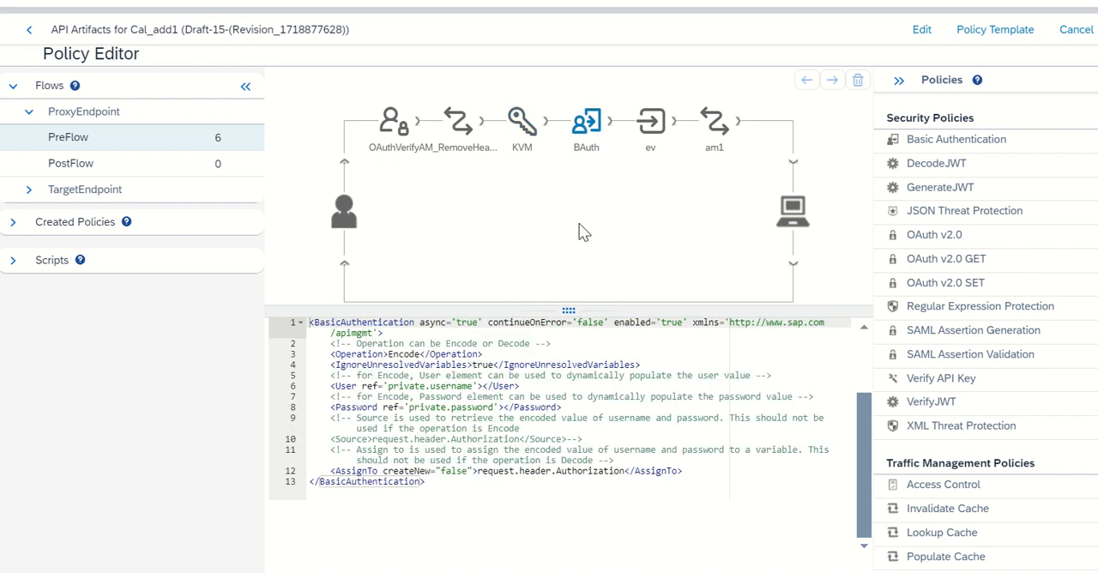
pyautogui.click(652, 141)
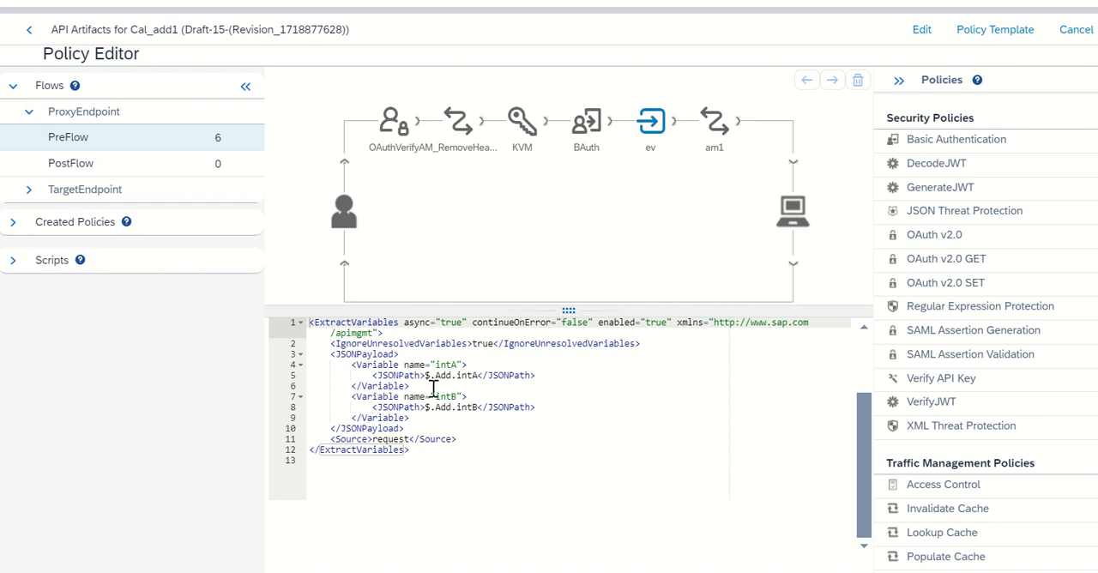
# Switch to Postman and compare the request's JSON body with the JSON paths in the ev policy.
pyautogui.click(580, 572)
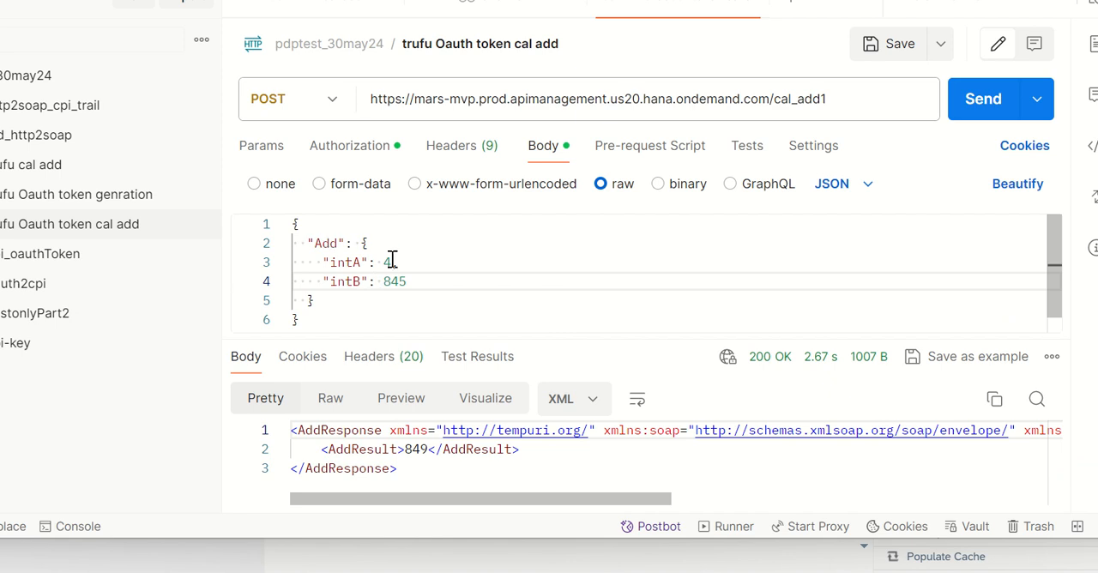
pyautogui.hotkey('alt', 'Tab')
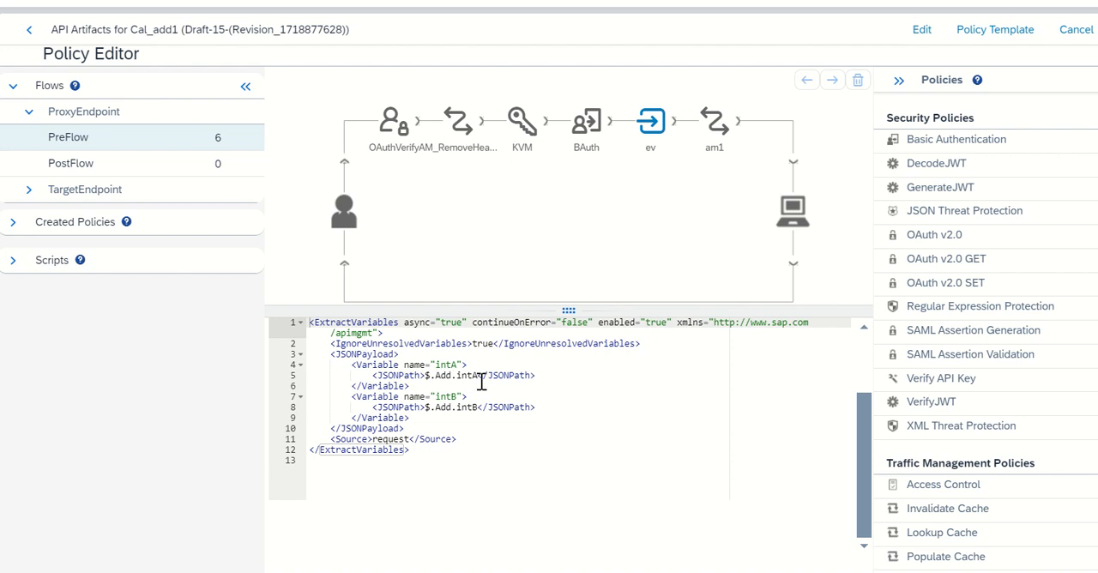
pyautogui.hotkey('alt', 'Tab')
pyautogui.hotkey('alt', 'Tab')
# Enable editing of the policies and check which streams a new Extract Variables policy can use, without adding it.
pyautogui.click(927, 33)
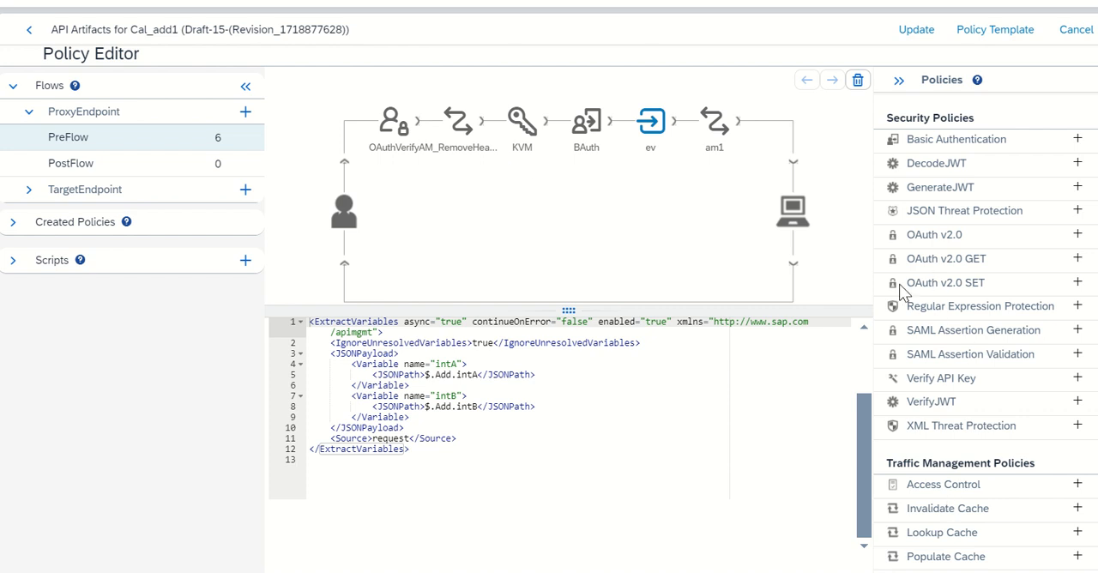
pyautogui.scroll(-1, 971, 313)
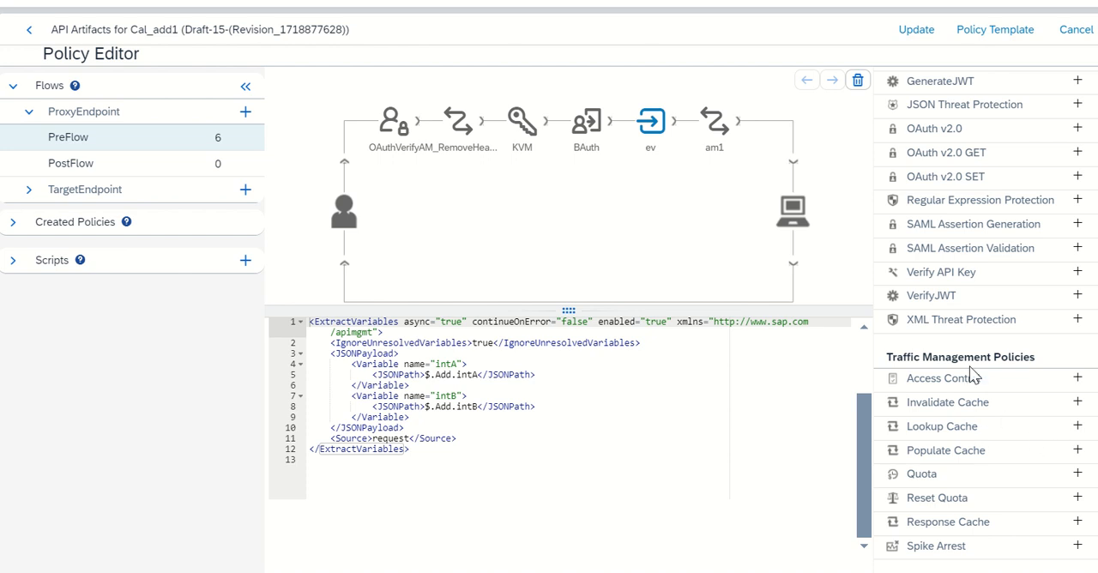
pyautogui.scroll(-1, 975, 375)
pyautogui.scroll(-2, 973, 515)
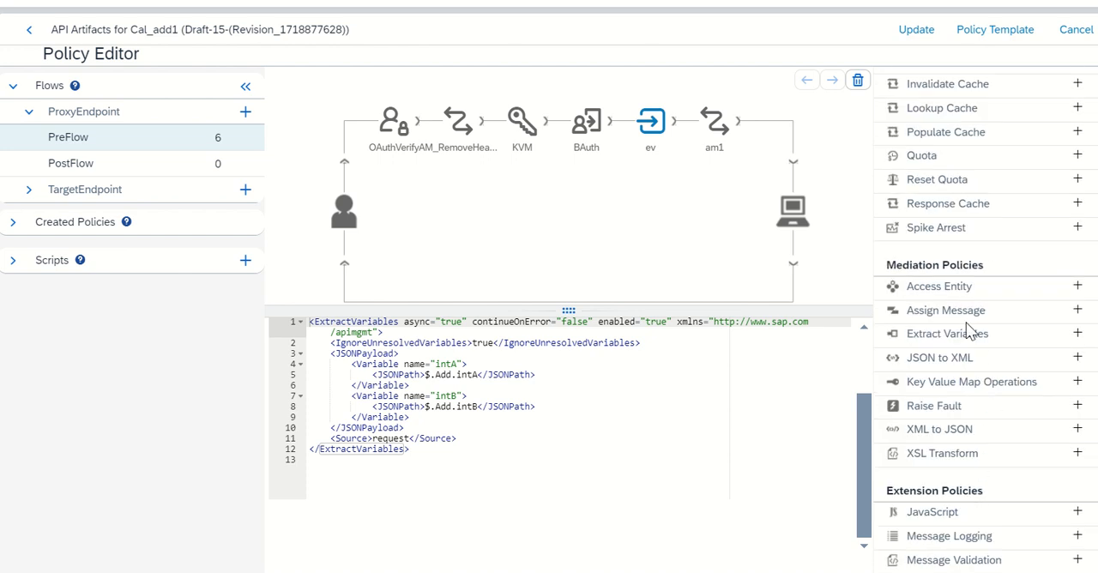
pyautogui.click(1077, 332)
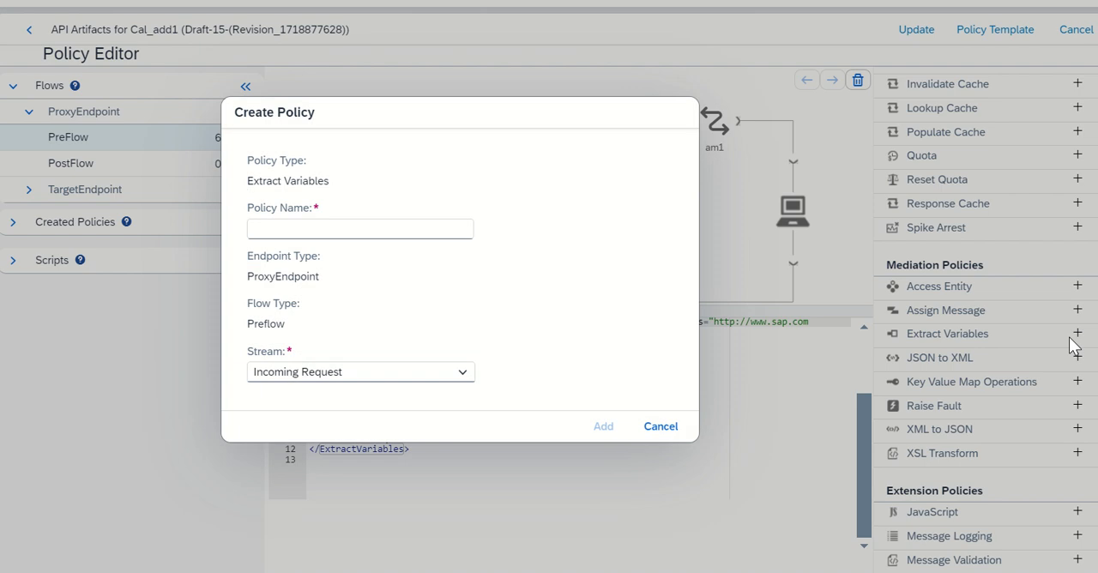
pyautogui.click(351, 371)
pyautogui.click(351, 370)
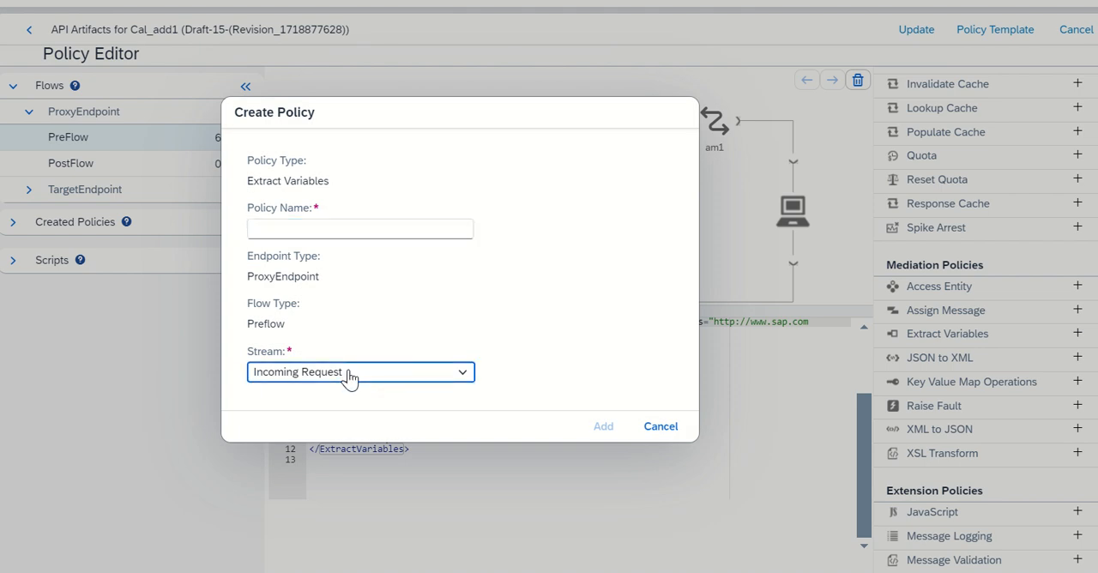
pyautogui.click(351, 371)
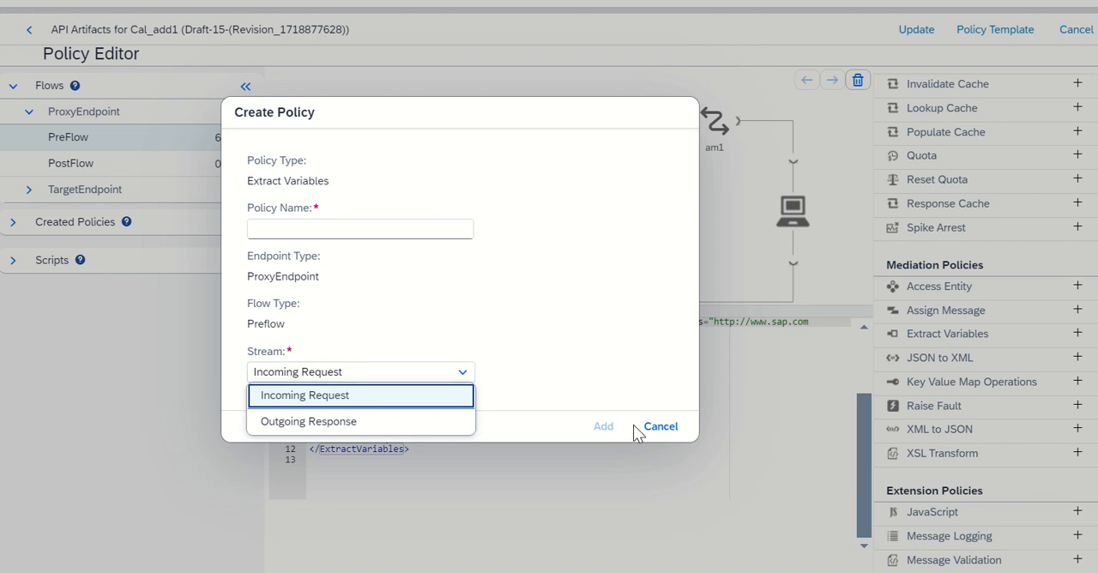
pyautogui.click(661, 427)
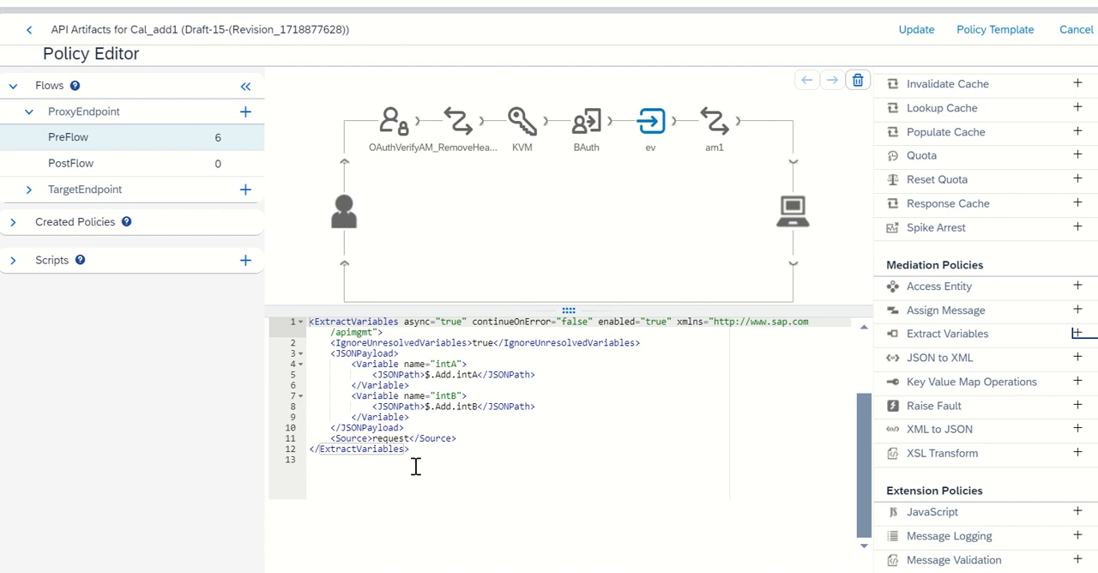
pyautogui.click(329, 353)
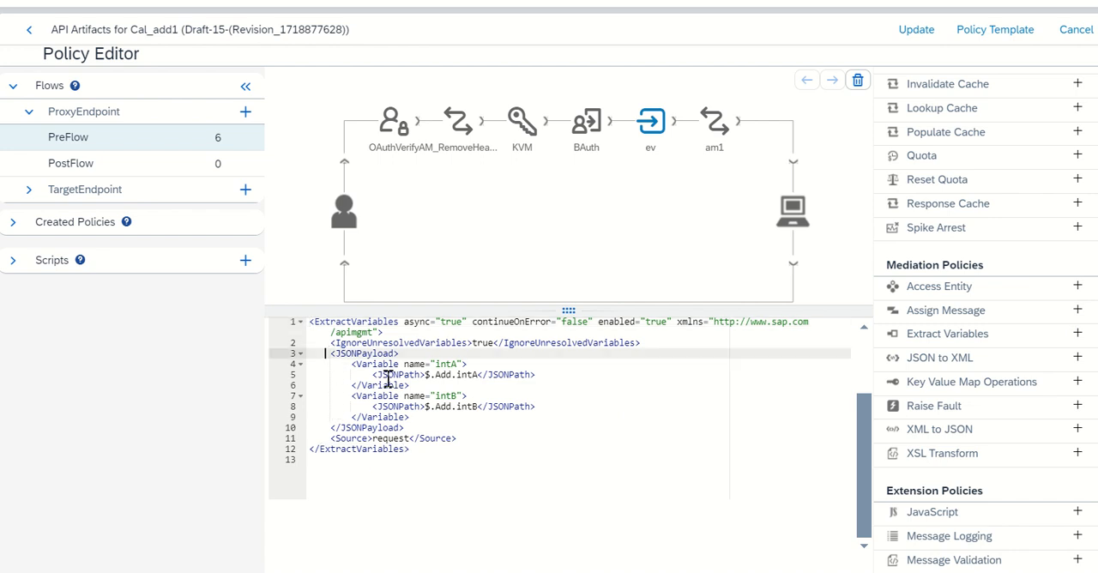
# Switch to the SAP Help Portal and examine the Extract Variables page for attachment locations, elements, error causes and fault variables.
pyautogui.keyDown('shift'); pyautogui.click(498, 427); pyautogui.keyUp('shift')
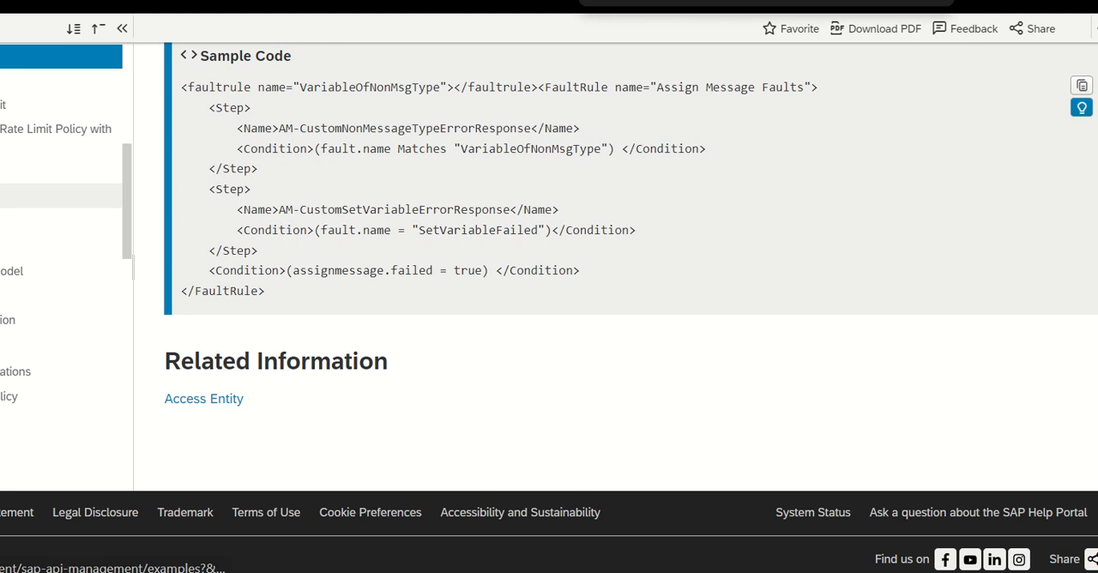
pyautogui.click(83, 172)
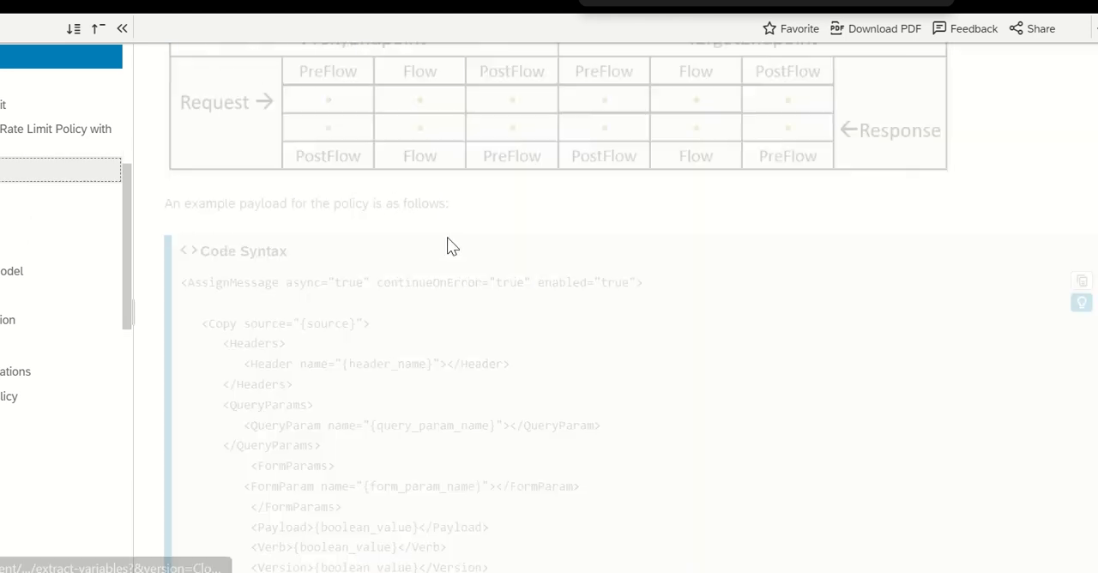
pyautogui.scroll(-5, 394, 262)
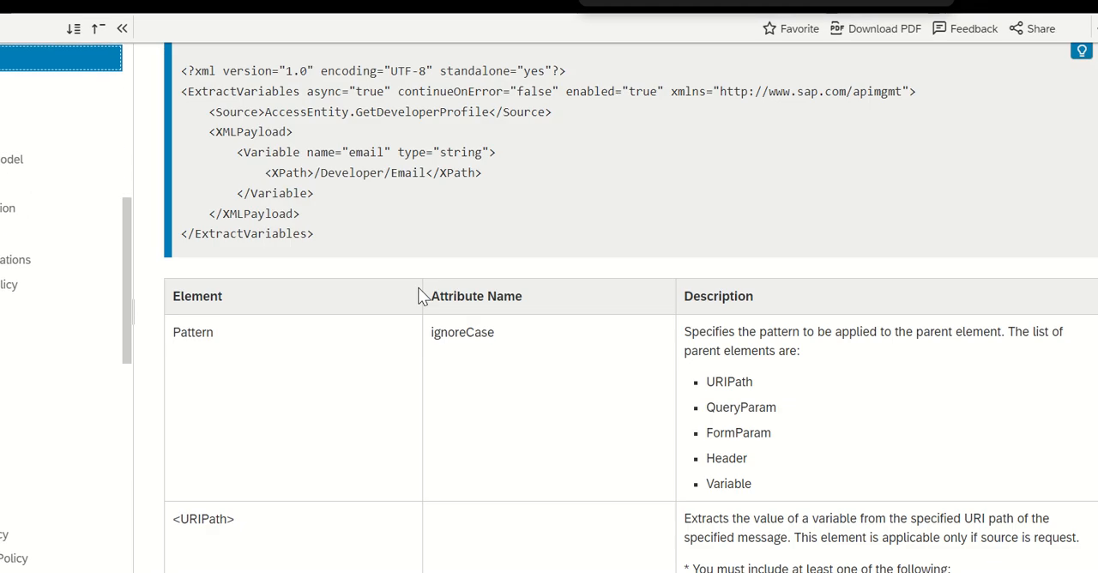
pyautogui.scroll(5, 343, 228)
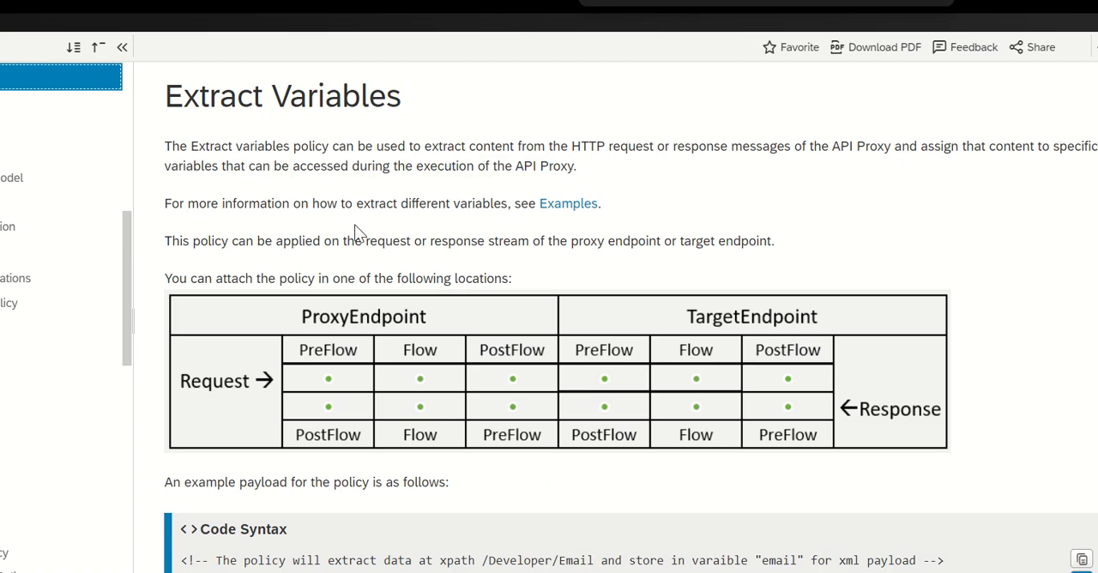
pyautogui.scroll(-5, 365, 249)
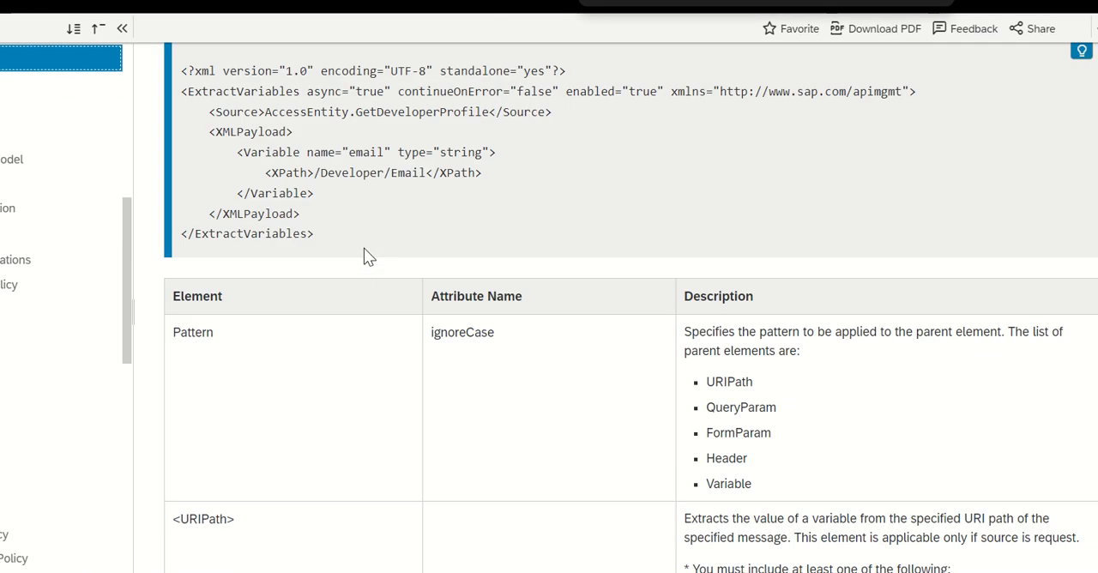
pyautogui.scroll(-15, 364, 256)
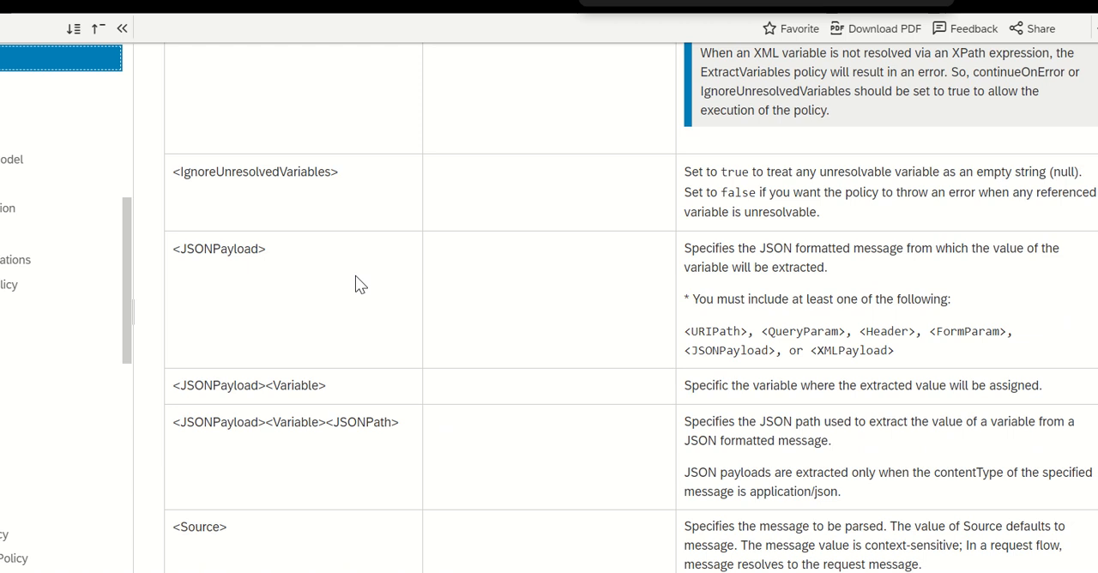
pyautogui.scroll(-15, 355, 276)
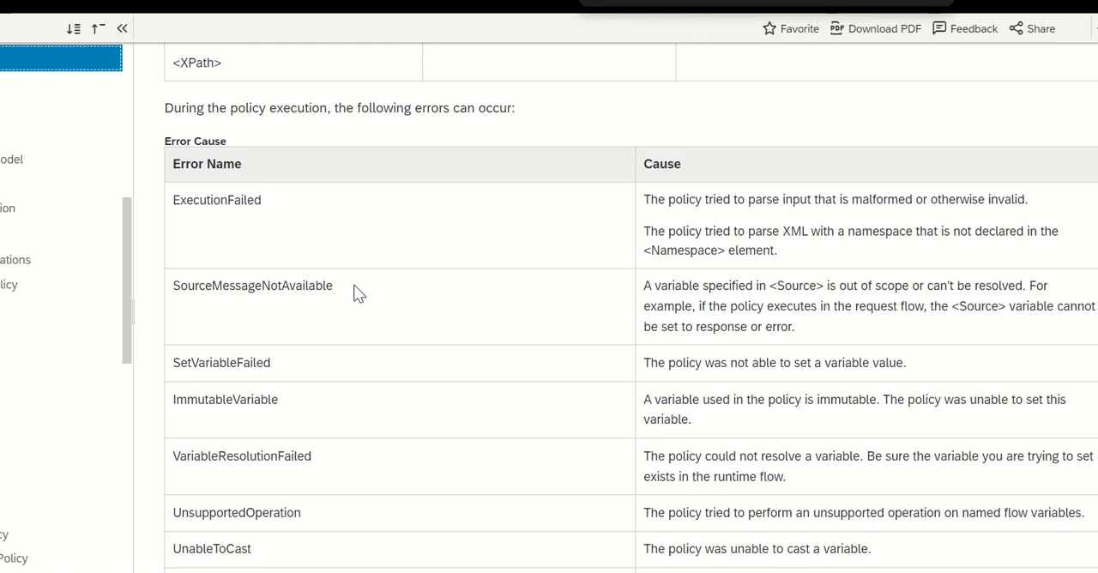
pyautogui.scroll(-15, 359, 294)
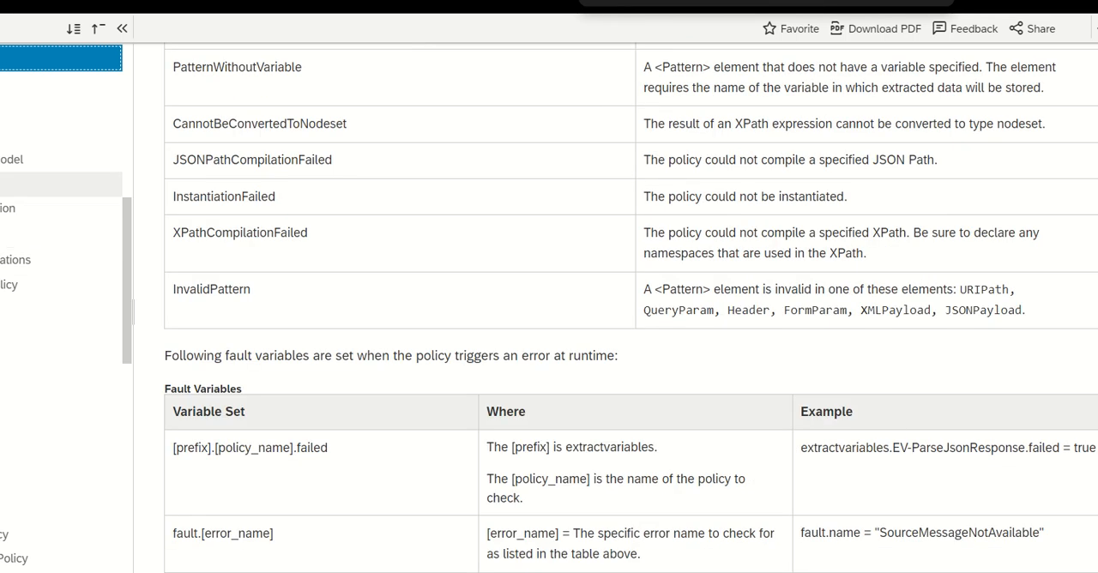
# Open the Extract Variables examples and study the query parameter and JSON payload samples, highlighting the JSONPayload block.
pyautogui.scroll(20, 481, 206)
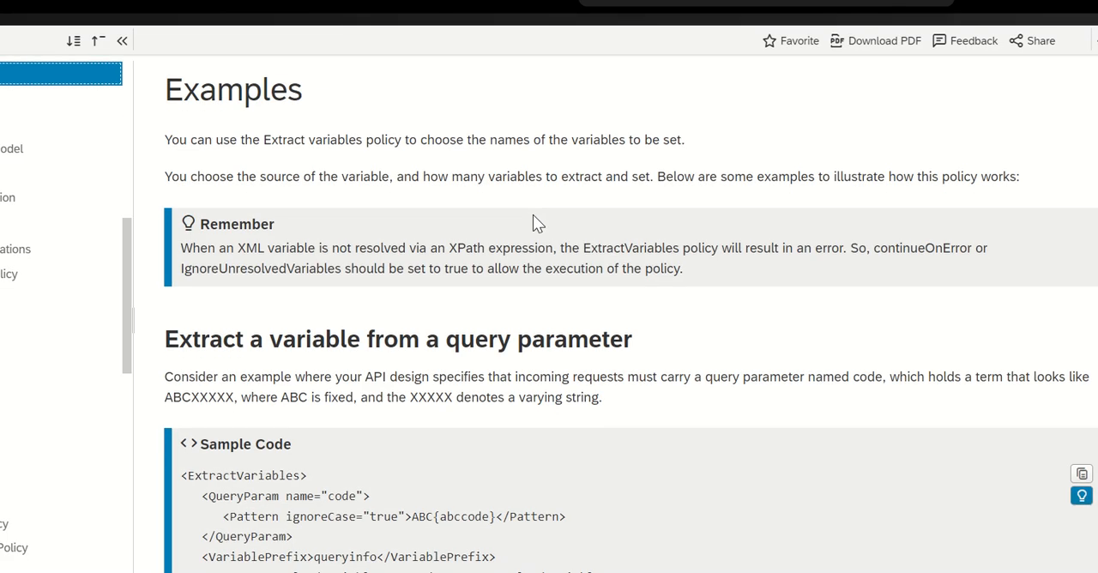
pyautogui.scroll(-1, 533, 223)
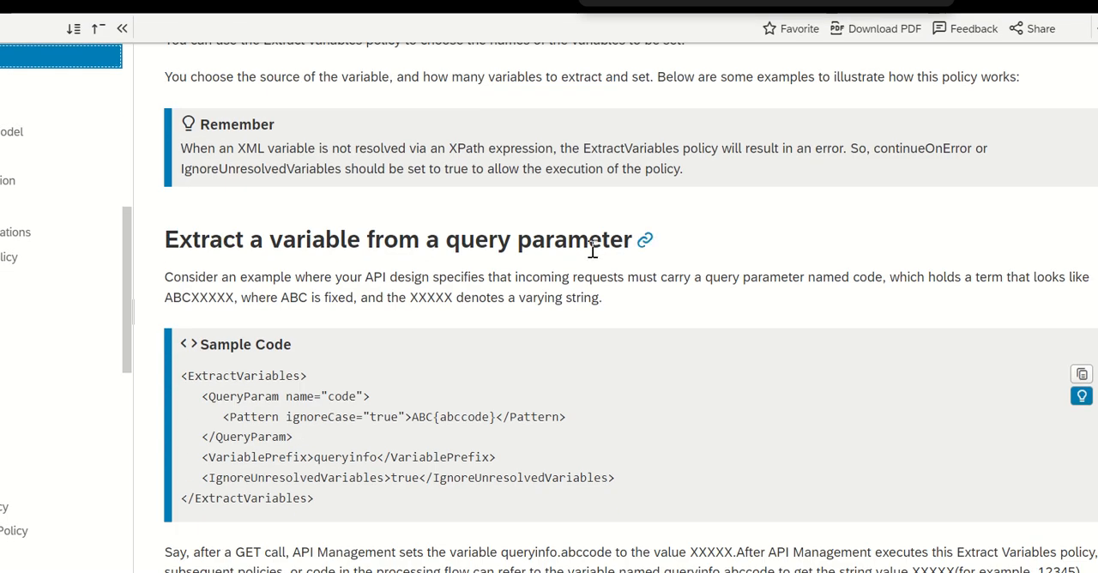
pyautogui.scroll(-3, 336, 287)
pyautogui.scroll(-3, 233, 159)
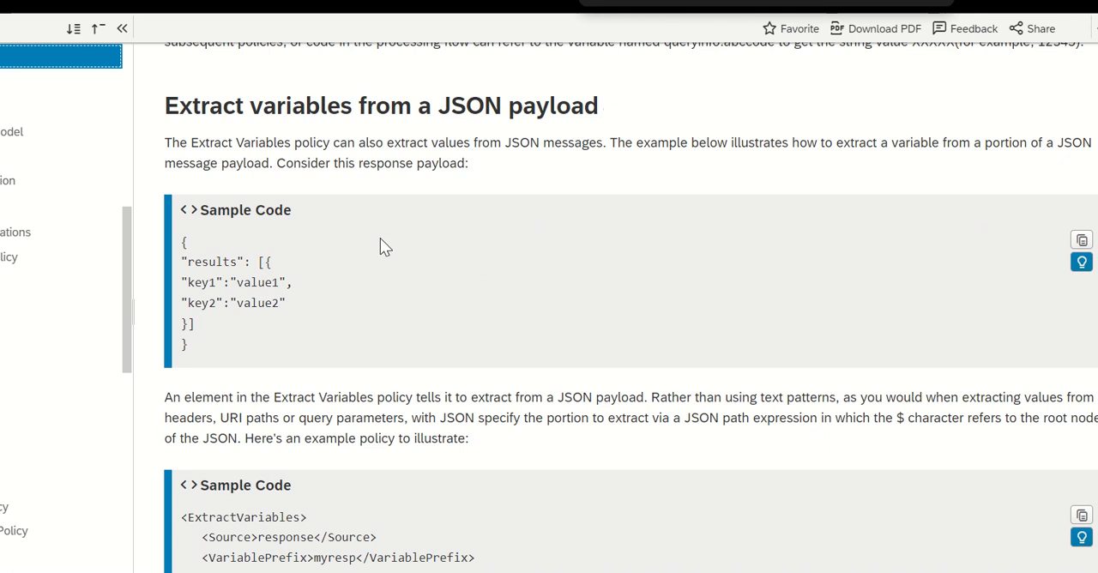
pyautogui.scroll(-1, 380, 240)
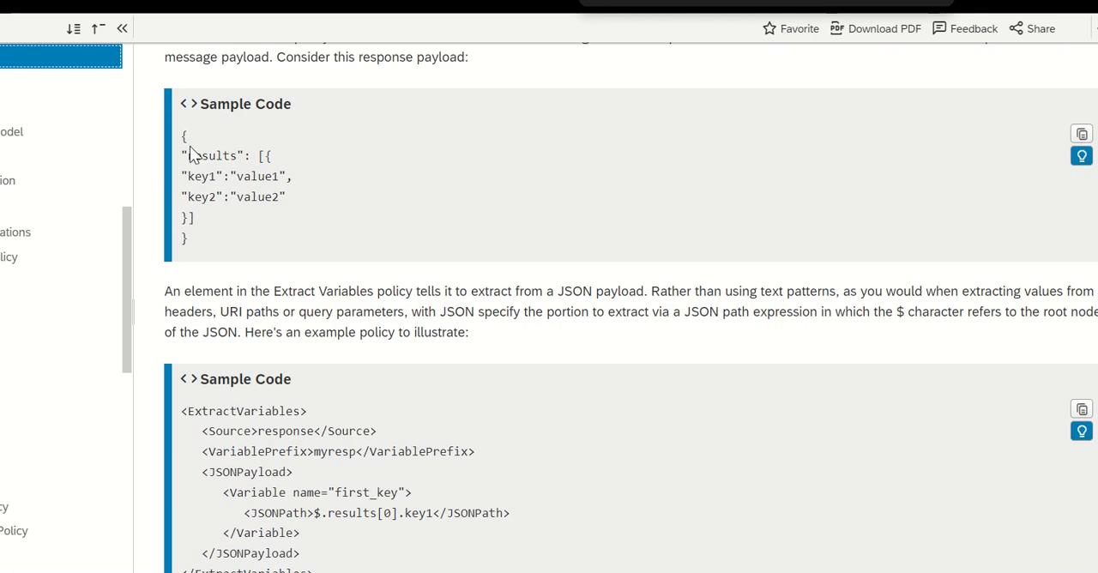
pyautogui.moveTo(197, 244); pyautogui.dragTo(166, 184)
pyautogui.scroll(-1, 339, 201)
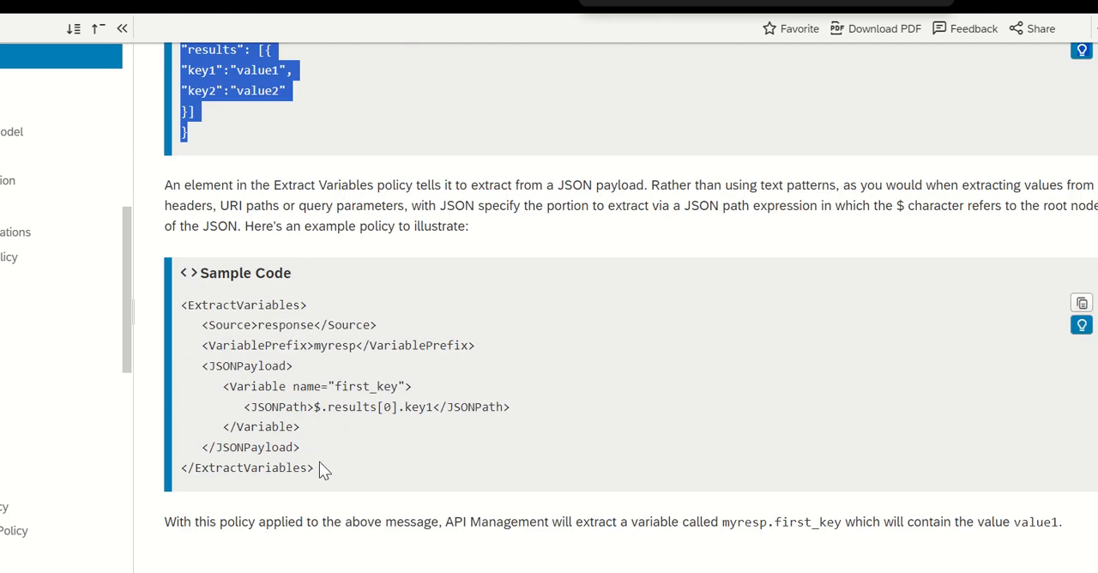
pyautogui.moveTo(202, 366); pyautogui.dragTo(387, 453)
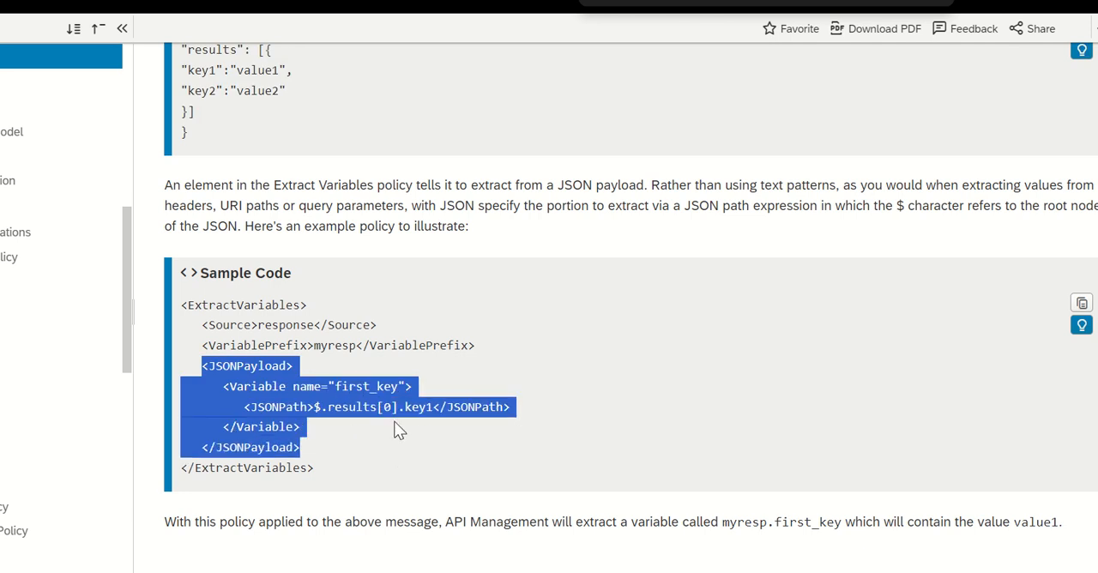
# Examine the example for extracting variables from an XML message, highlighting its ExtractVariables sample policy.
pyautogui.scroll(-5, 437, 371)
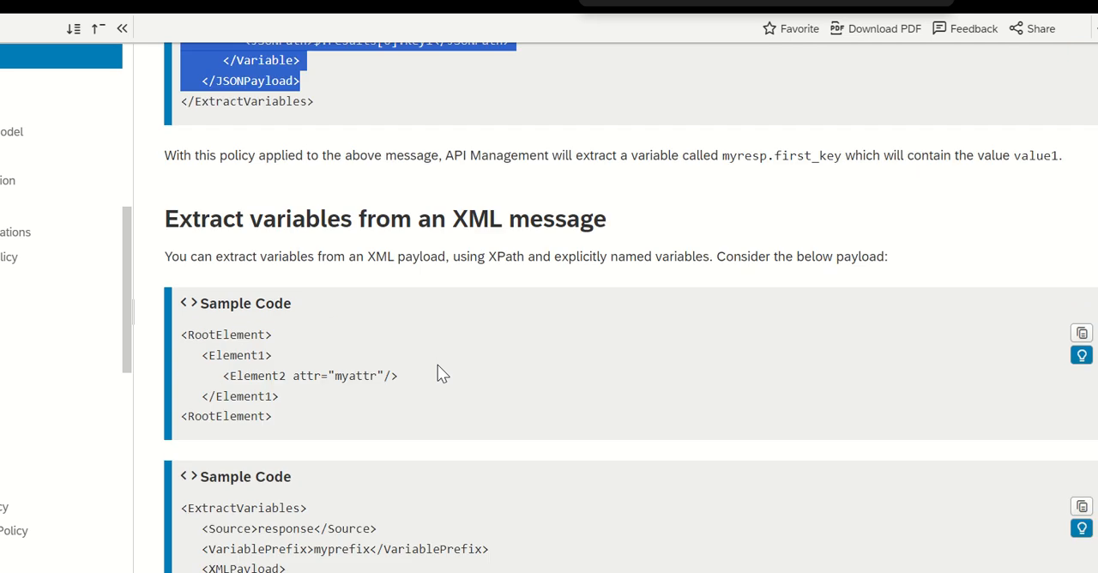
pyautogui.scroll(-3, 307, 394)
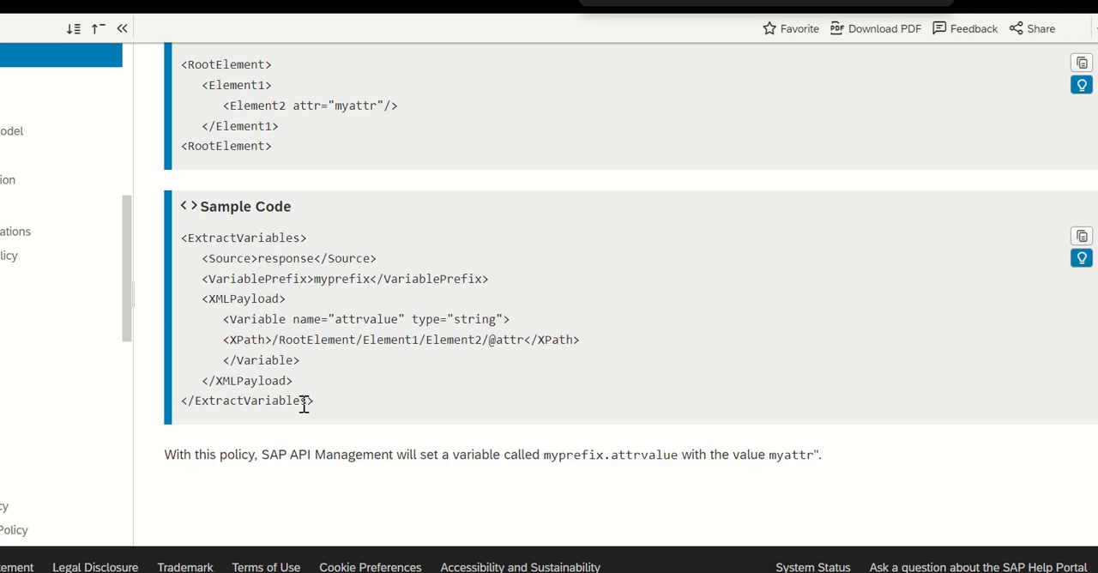
pyautogui.moveTo(183, 243); pyautogui.dragTo(403, 407)
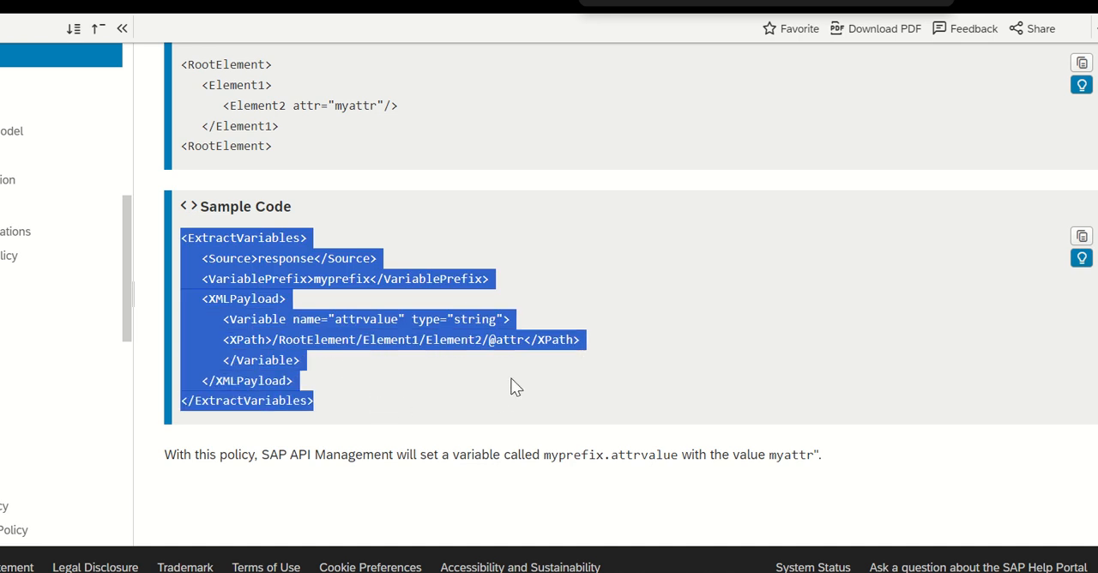
pyautogui.scroll(10, 483, 336)
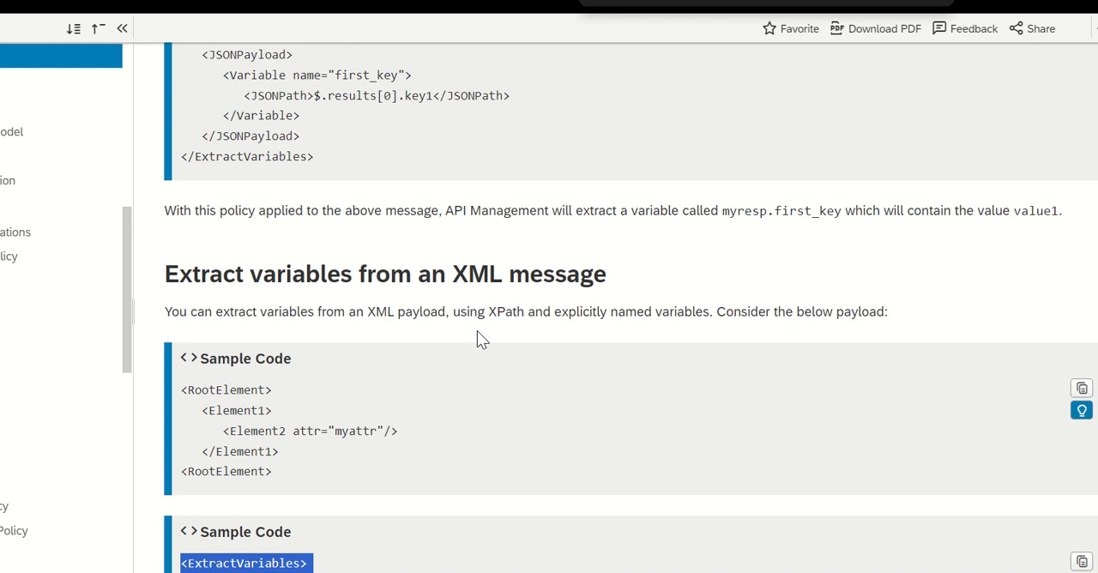
pyautogui.scroll(-10, 472, 364)
# Revisit the query parameter sample and compare it with the JSON path sample policy.
pyautogui.scroll(10, 471, 378)
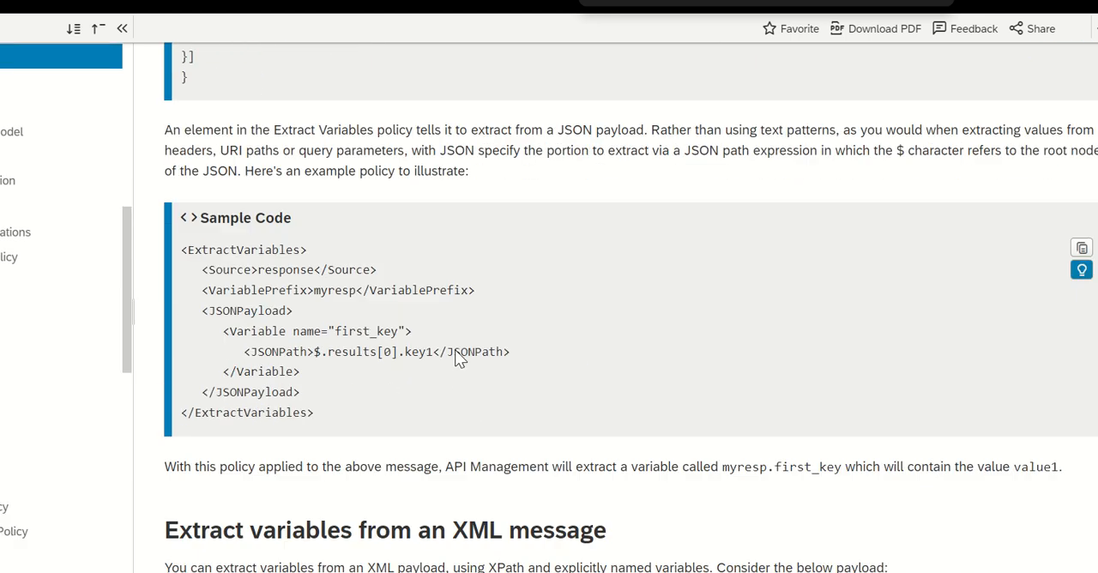
pyautogui.scroll(3, 455, 359)
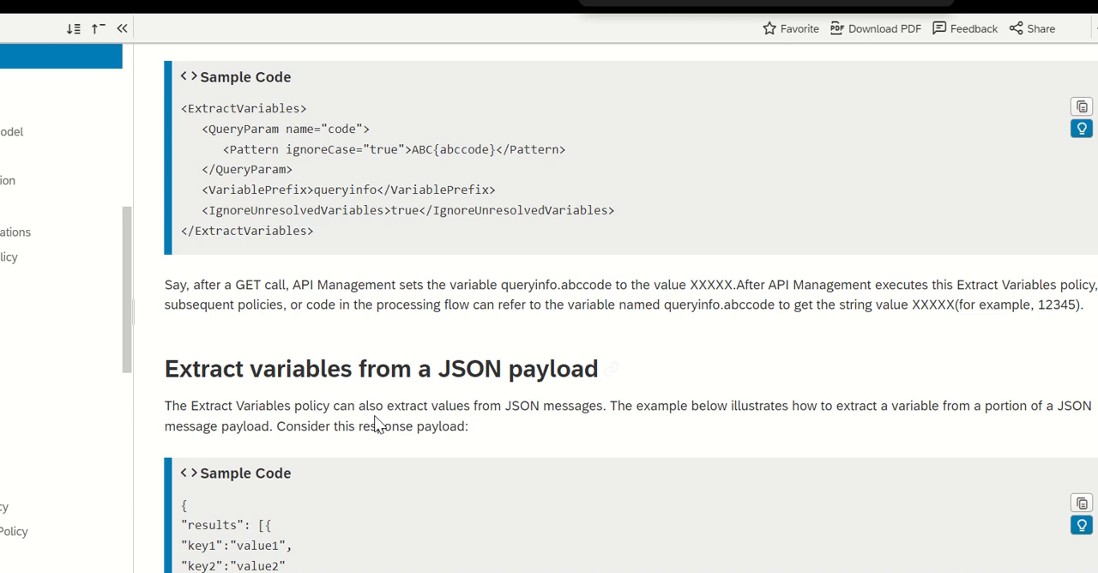
pyautogui.scroll(1, 513, 233)
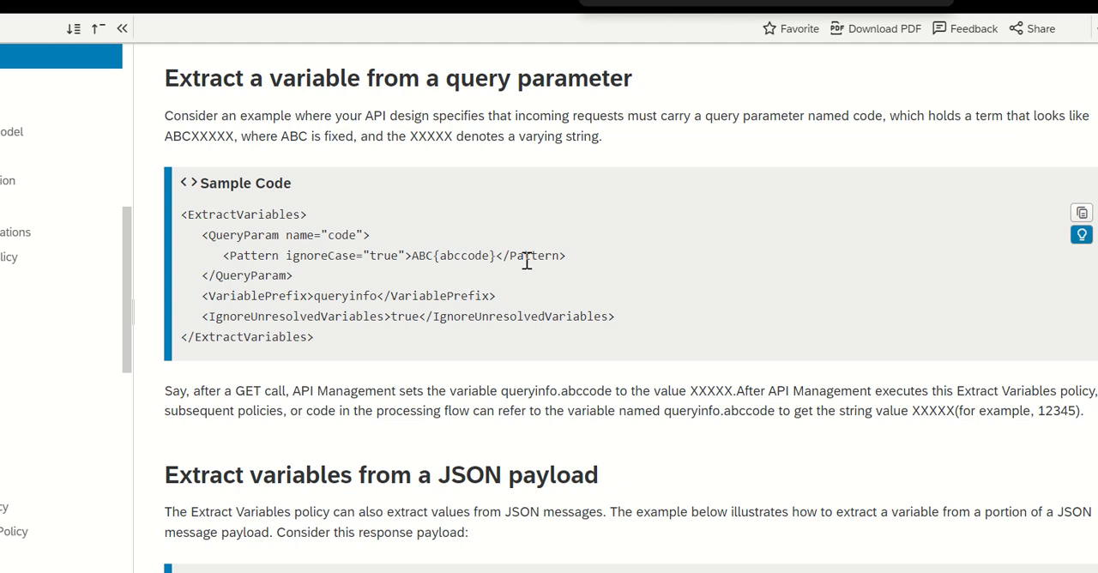
pyautogui.scroll(-3, 526, 261)
pyautogui.scroll(-3, 527, 262)
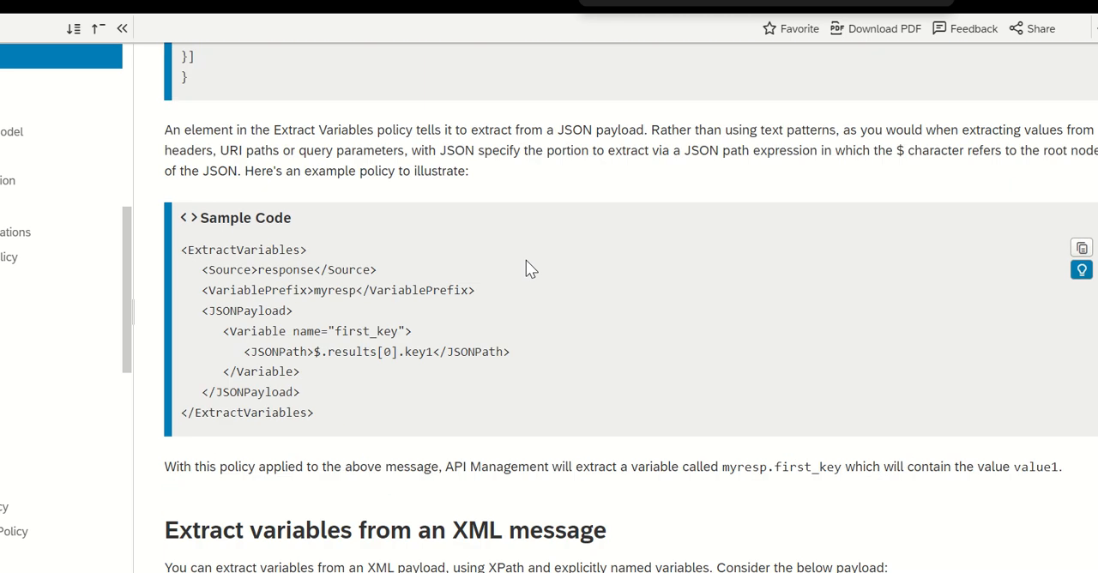
# Highlight the first_key variable name and its JSON path $.results[0].key1 in the JSON payload sample policy.
pyautogui.moveTo(335, 332); pyautogui.dragTo(399, 332)
pyautogui.click(314, 355)
pyautogui.moveTo(314, 355); pyautogui.dragTo(439, 356)
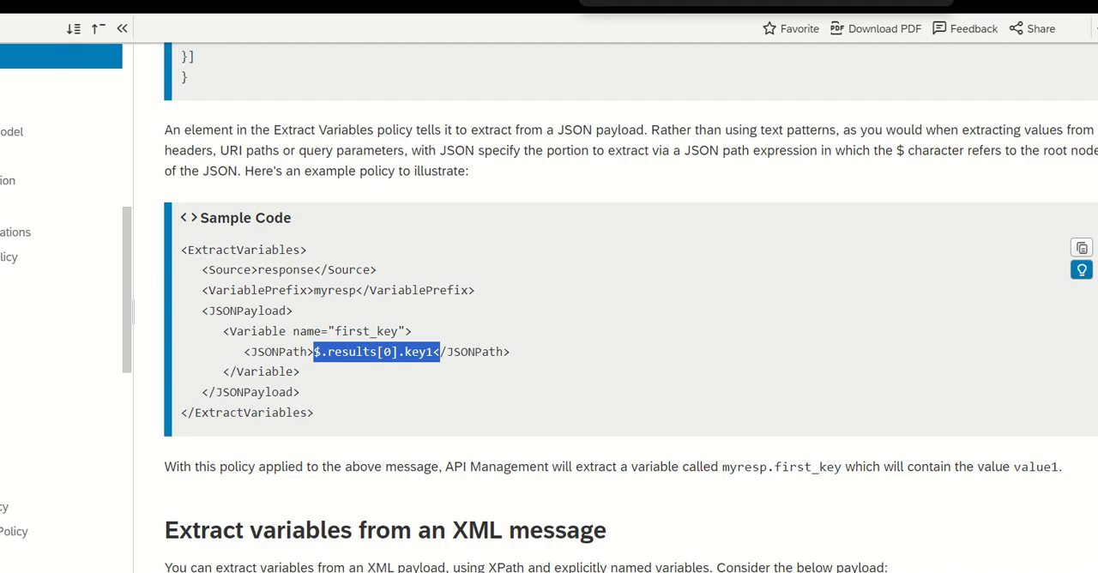
# Return to the Cal_add1 Policy Editor and examine the am1 Assign Message policy, highlighting its p1:Add XML payload.
pyautogui.click(73, 3)
pyautogui.click(489, 447)
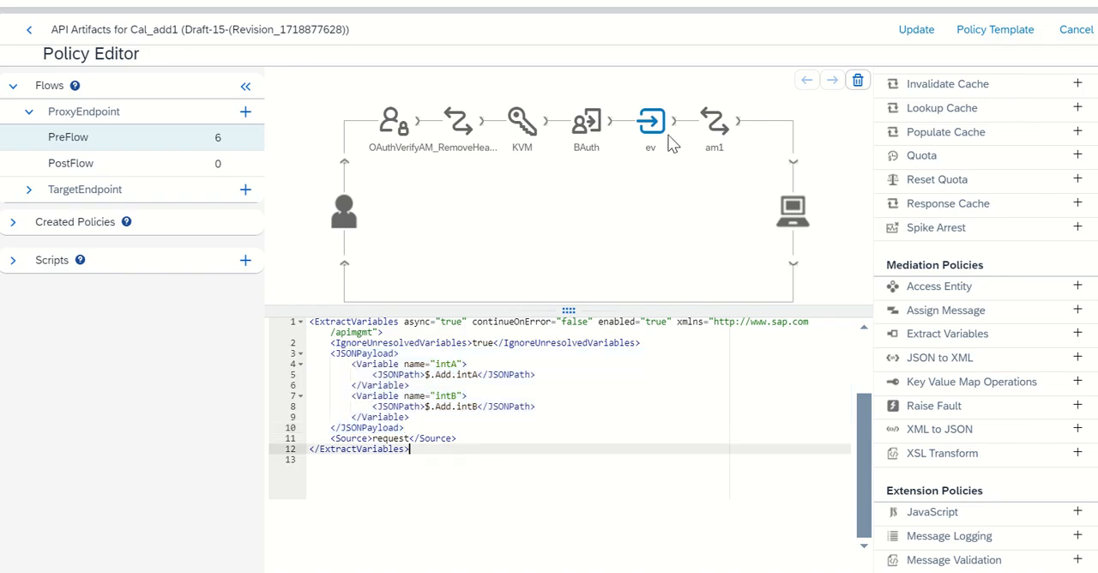
pyautogui.click(712, 125)
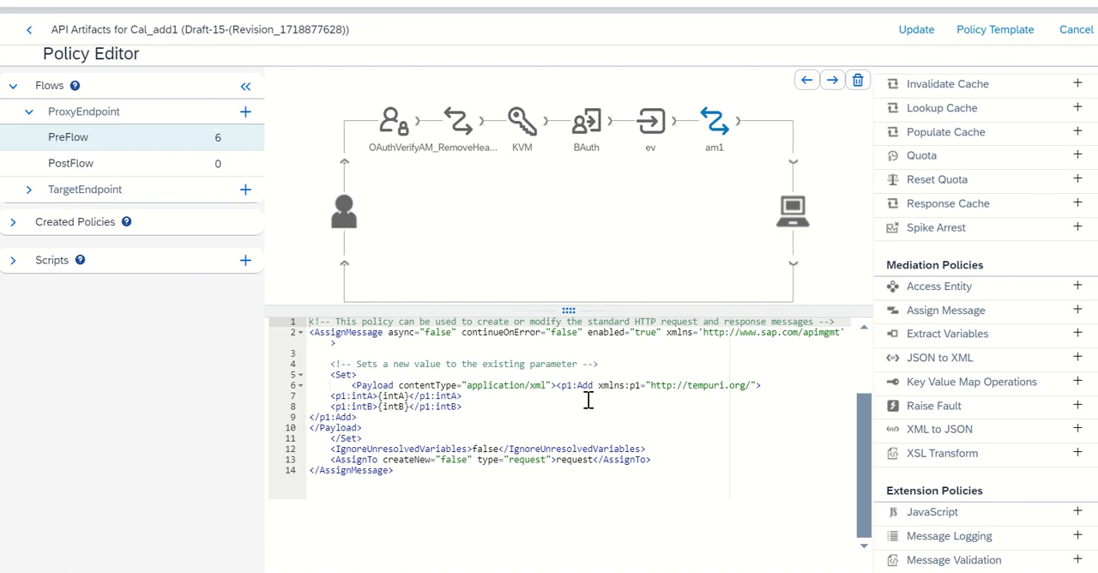
pyautogui.click(558, 386)
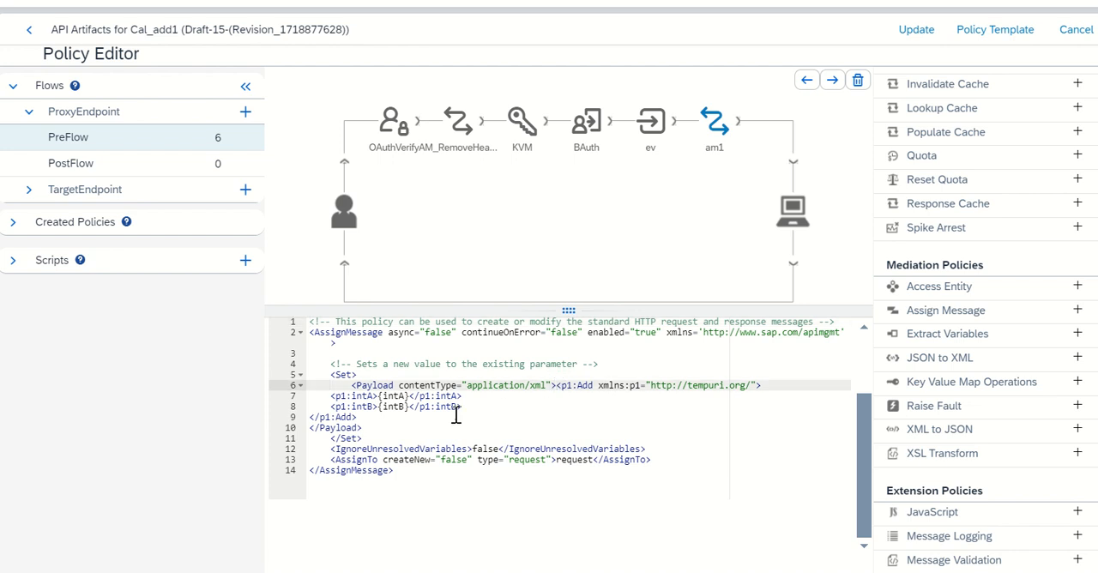
pyautogui.keyDown('shift'); pyautogui.click(360, 421); pyautogui.keyUp('shift')
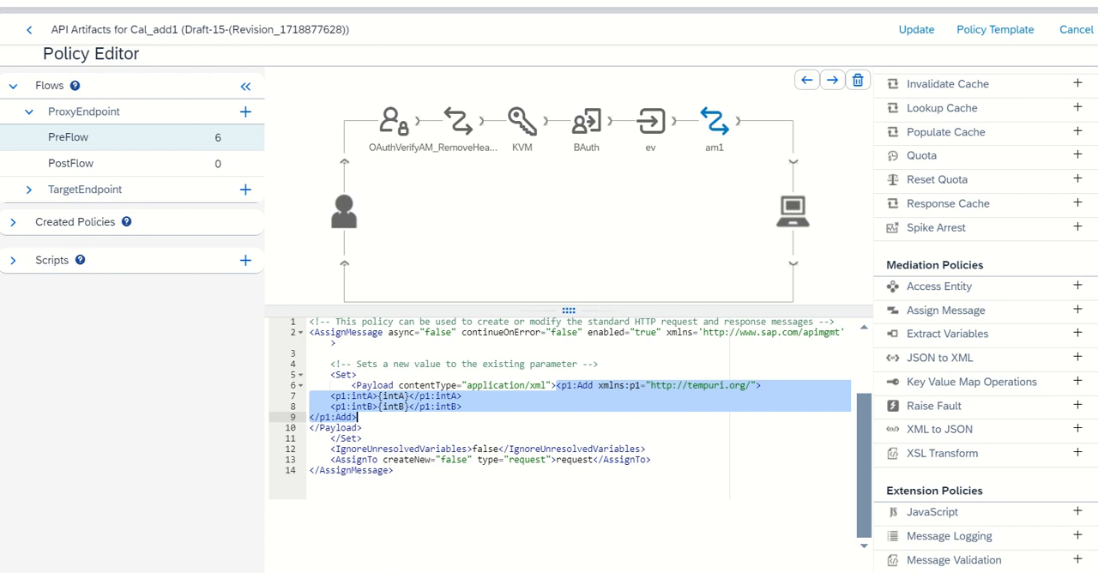
# Switch to Postman, generate a new OAuth access token for the cal_add1 POST request and apply it.
pyautogui.hotkey('alt', 'Tab')
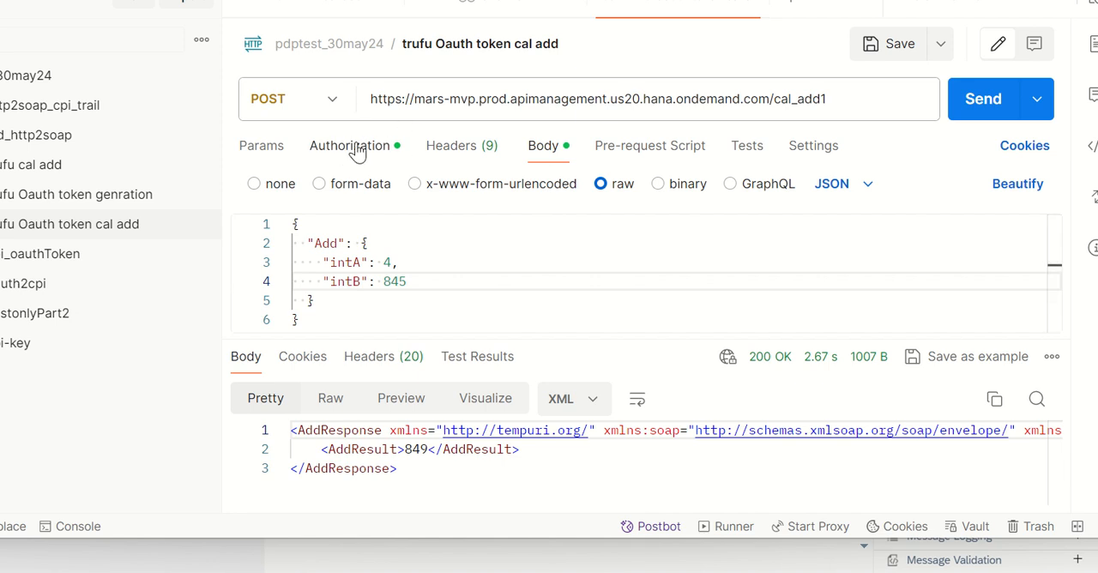
pyautogui.click(357, 150)
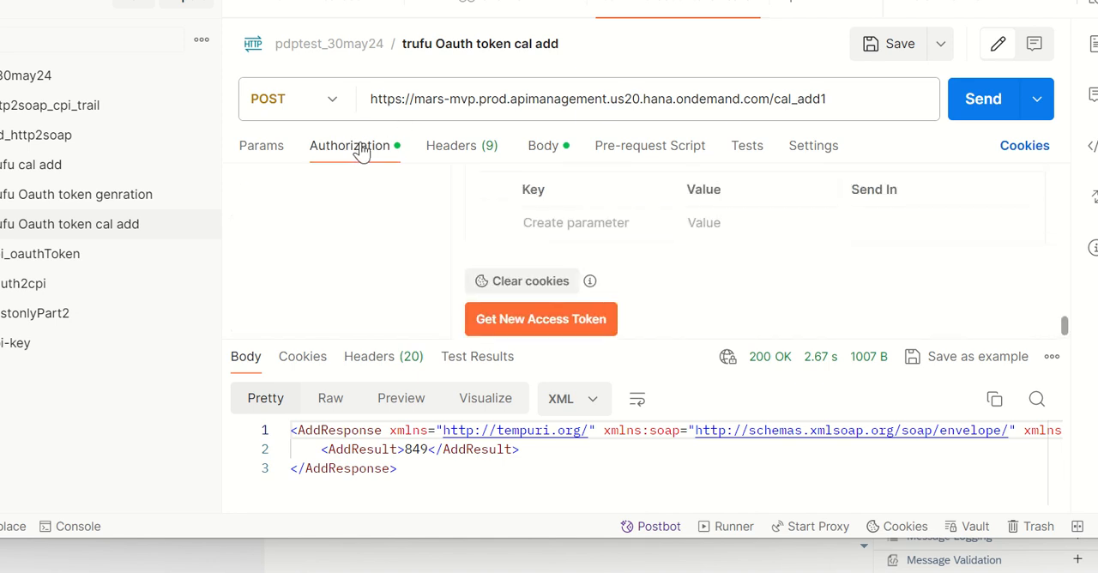
pyautogui.click(539, 325)
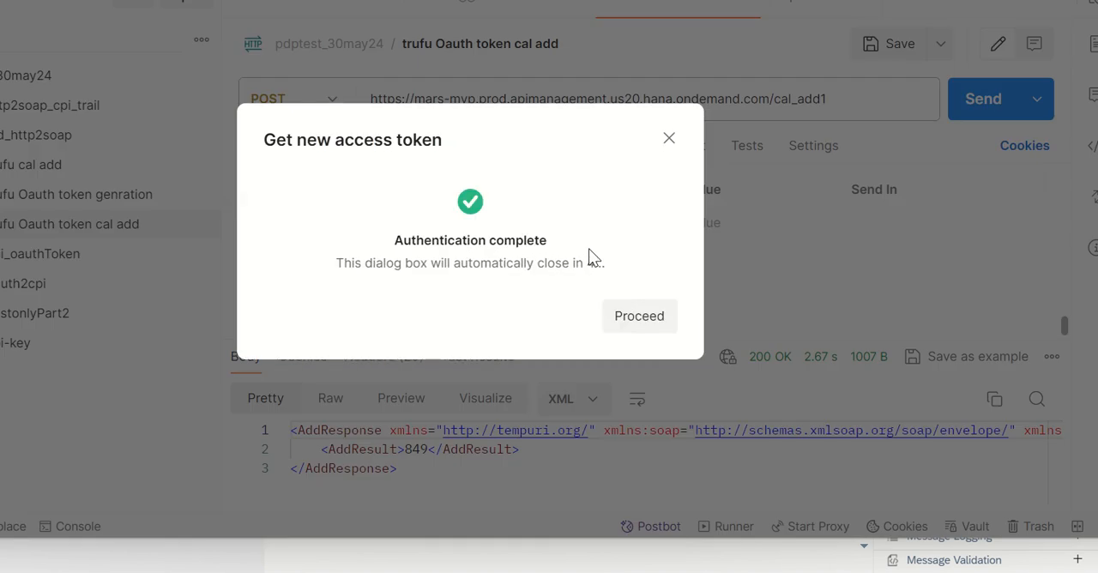
pyautogui.click(635, 324)
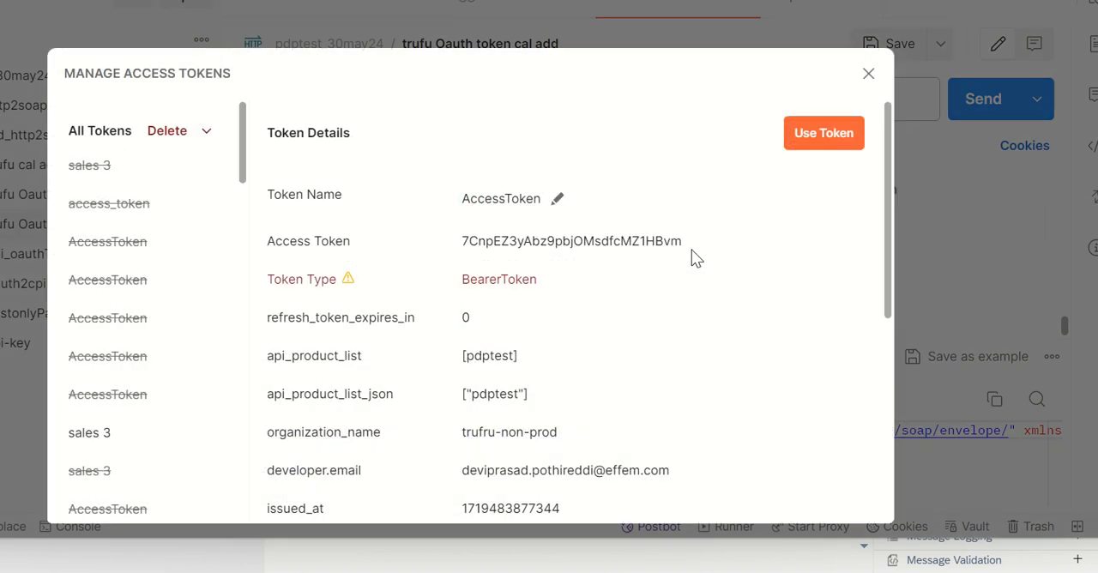
pyautogui.click(824, 133)
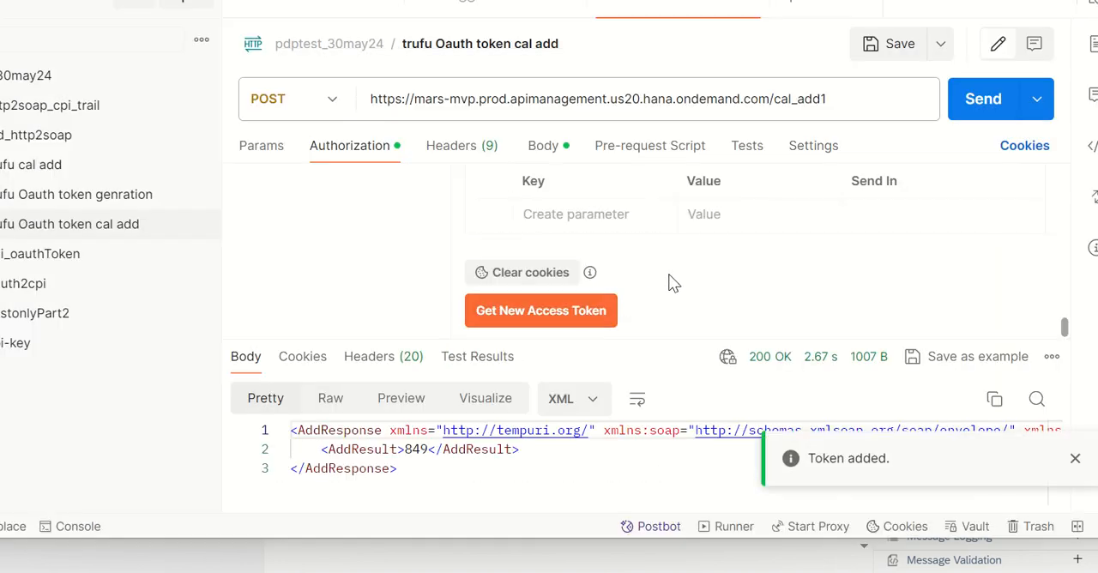
# Set intB to 15 in the request's JSON body, keeping intA at 4, and send the request.
pyautogui.click(543, 145)
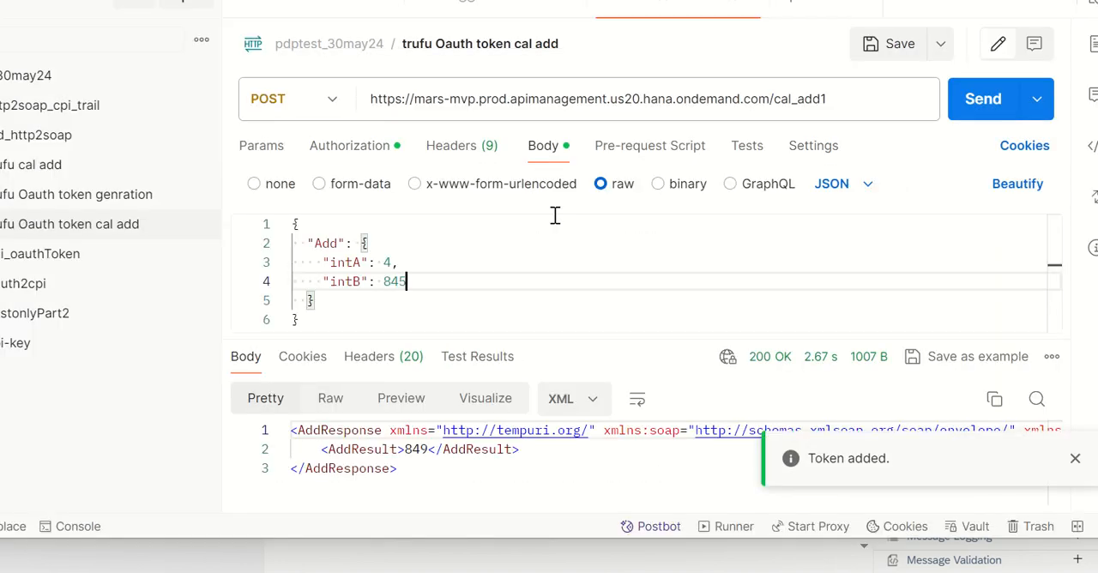
pyautogui.doubleClick(385, 263)
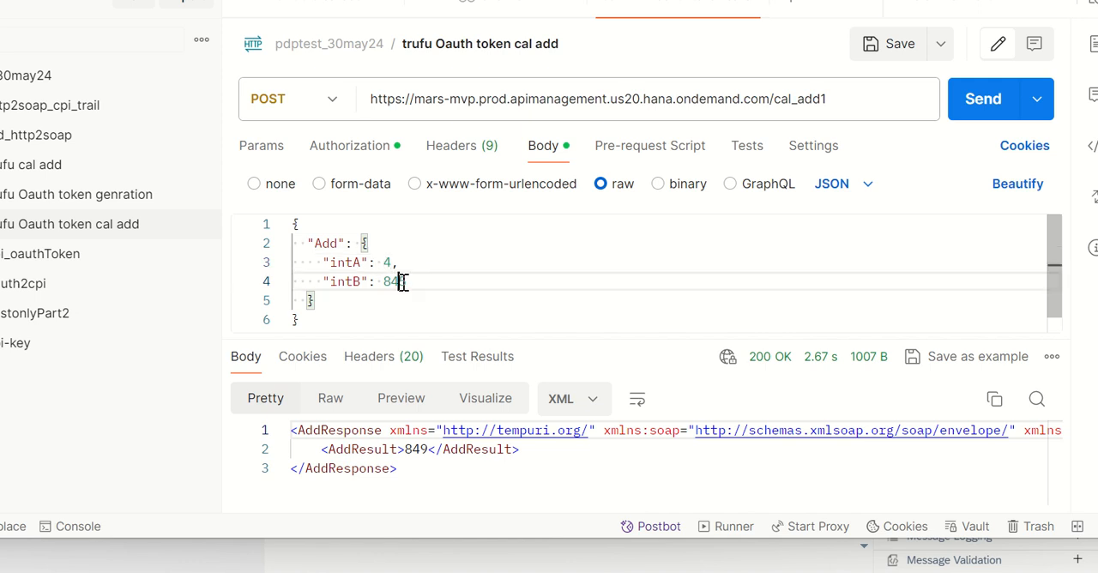
pyautogui.doubleClick(415, 281)
pyautogui.press('BackSpace')
pyautogui.press('BackSpace')
pyautogui.write('1')
pyautogui.hotkey('ctrl', 'Return')
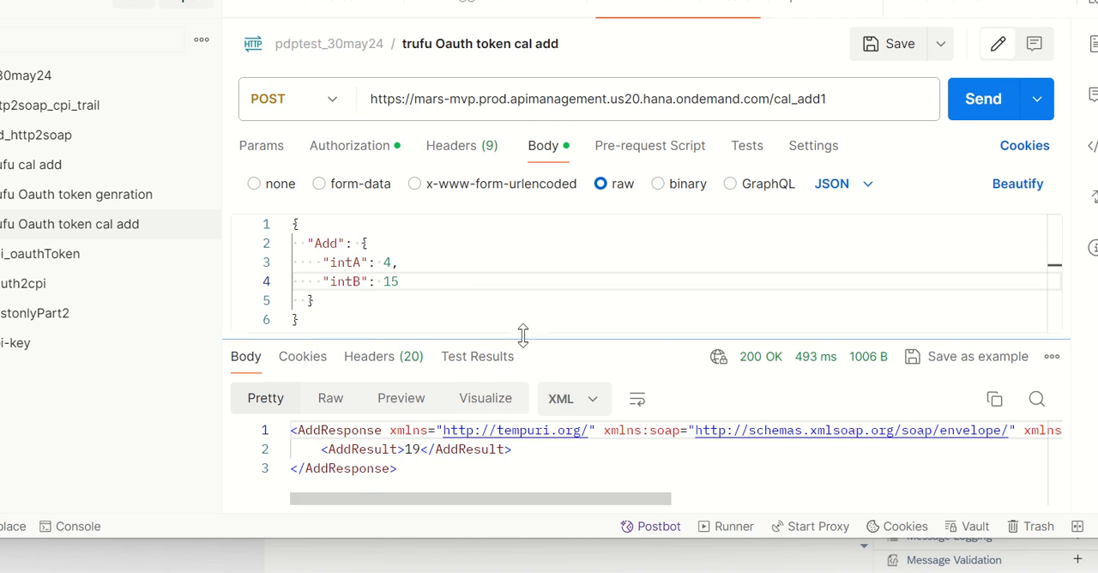
# Switch back to the Policy Editor and review the ev Extract Variables policy and the am1 Assign Message policy.
pyautogui.hotkey('alt', 'Tab')
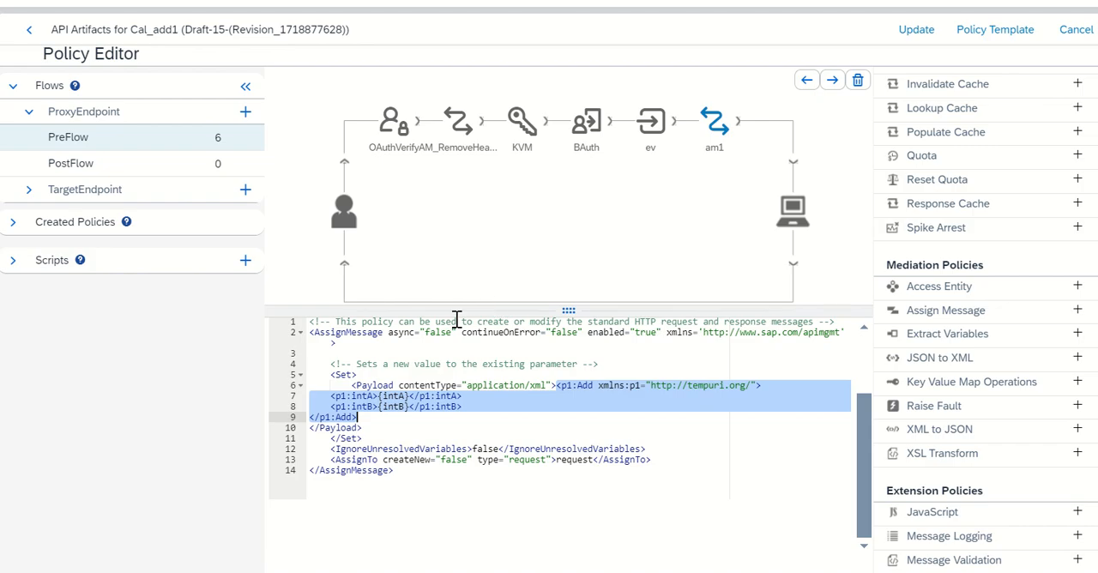
pyautogui.click(649, 125)
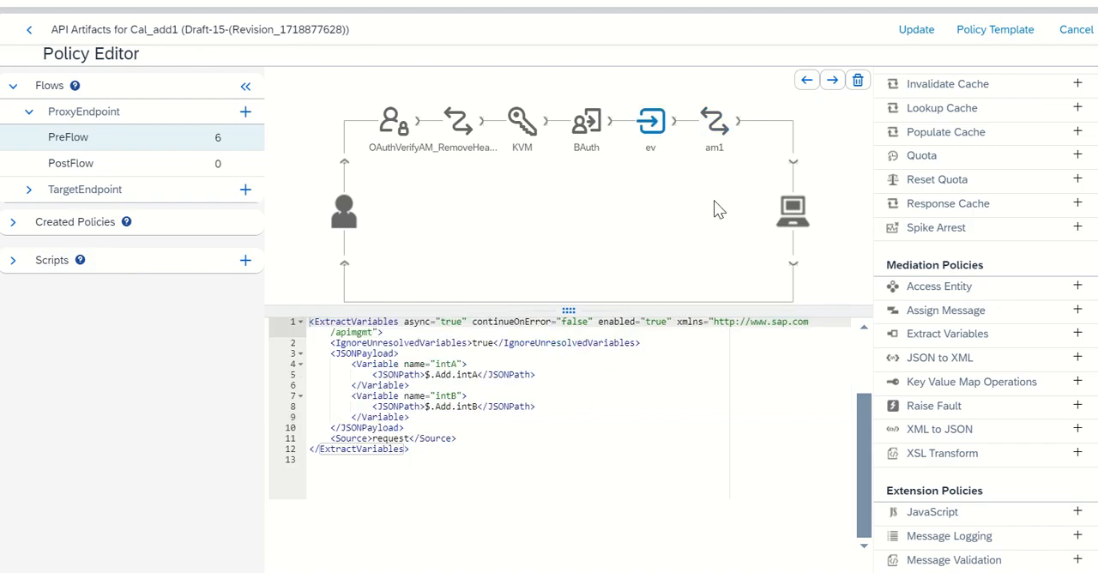
pyautogui.click(713, 152)
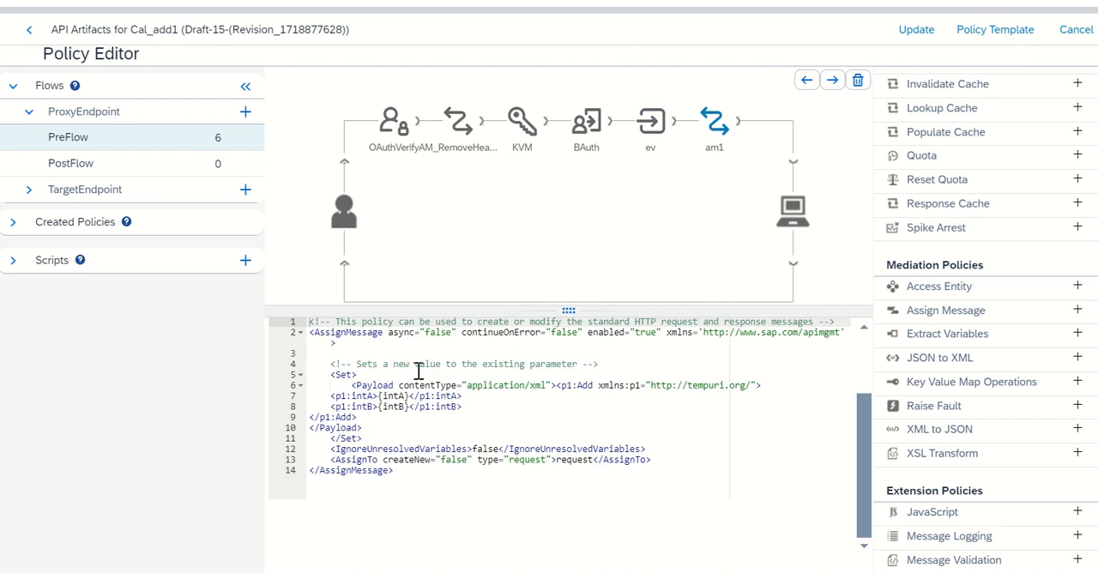